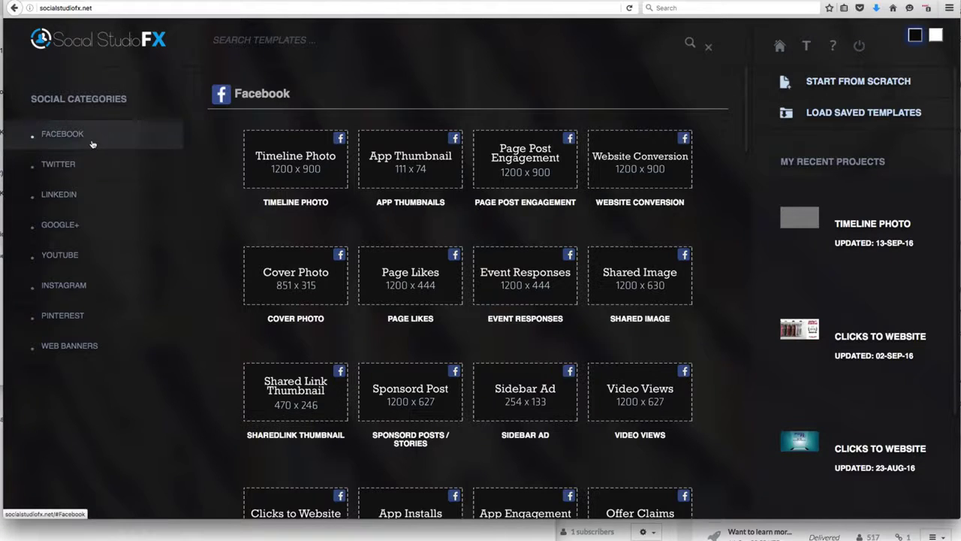
Jump to the YouTube templates, scroll through Instagram, Pinterest and Web Banners, then back to Facebook
click(128, 260)
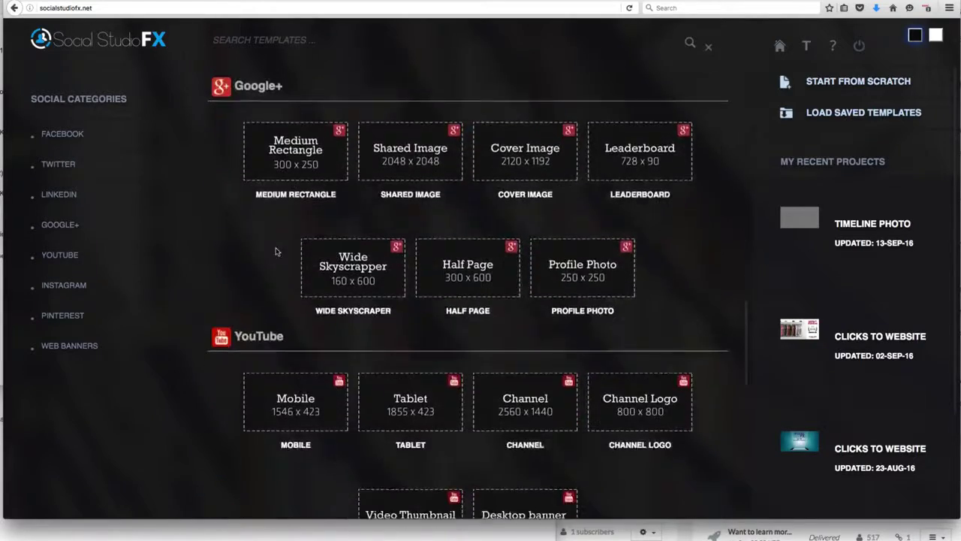
scroll(330, 263, down, 5)
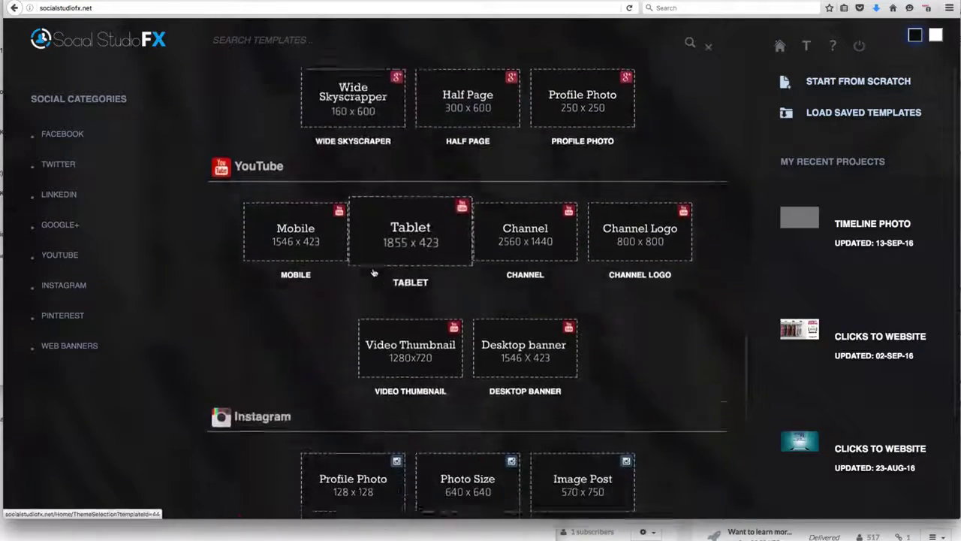
scroll(373, 273, down, 6)
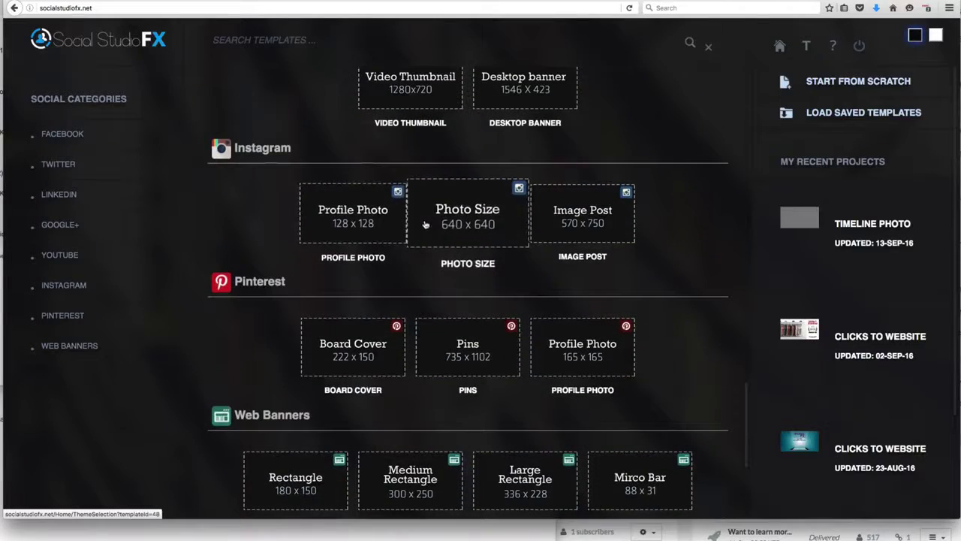
scroll(534, 217, down, 3)
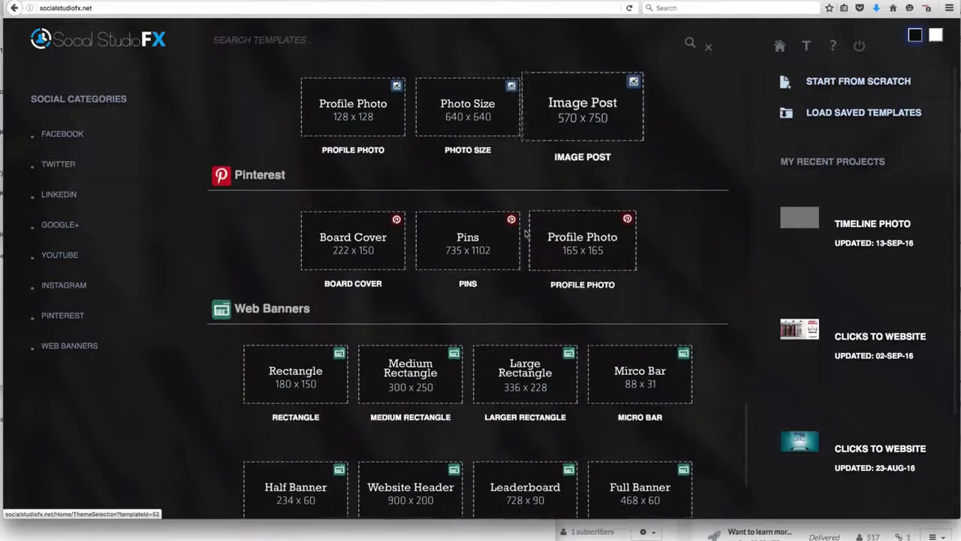
scroll(526, 235, down, 4)
scroll(502, 252, up, 1)
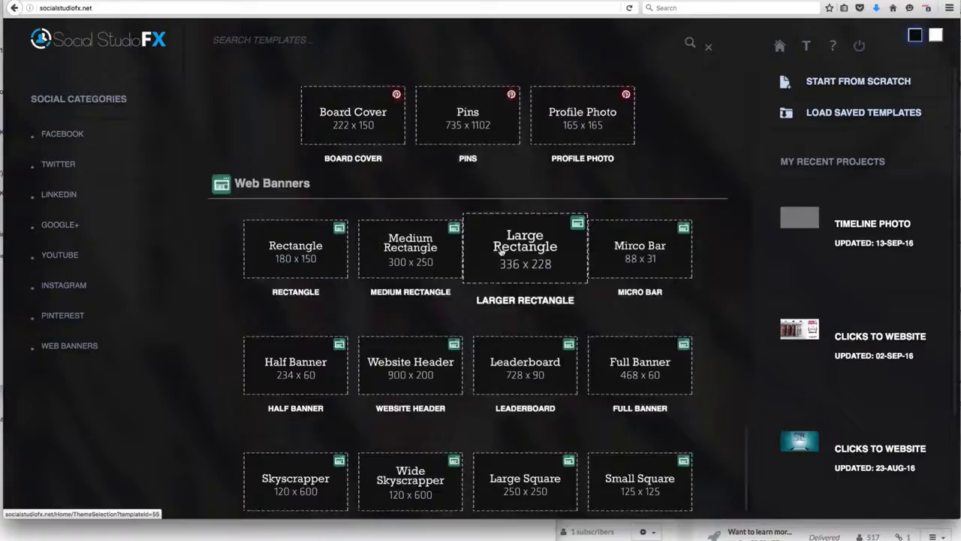
scroll(501, 252, up, 20)
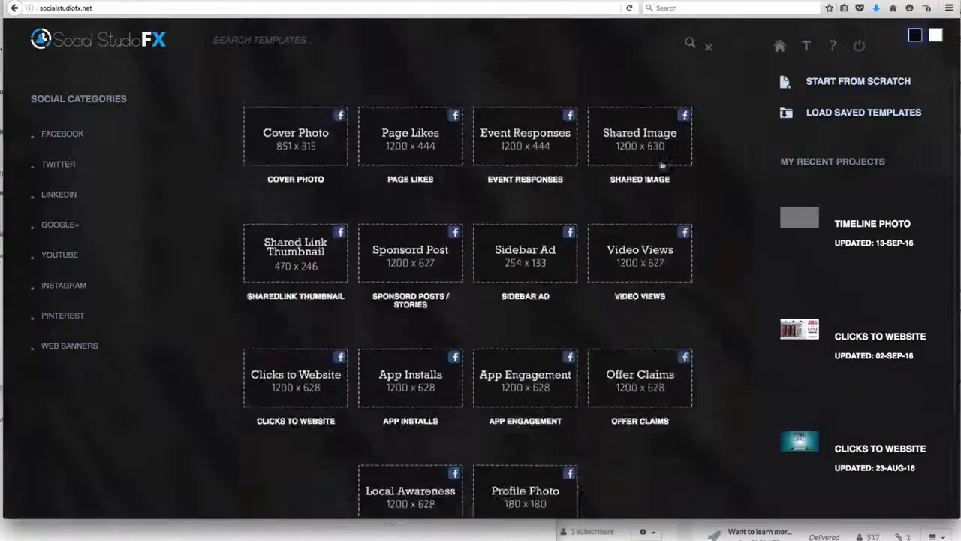
scroll(663, 165, up, 3)
Open the custom-dimensions dialog, then close it without creating a template
click(264, 81)
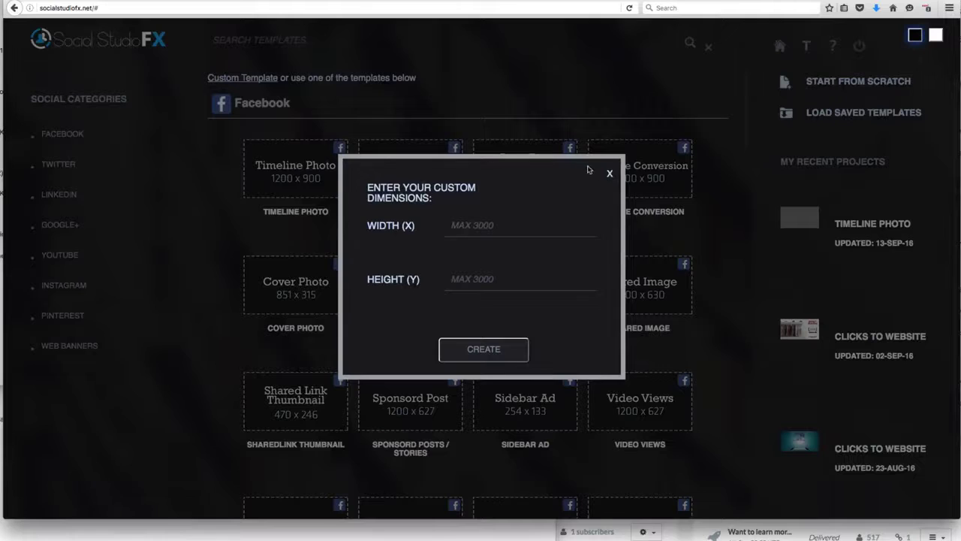
click(610, 172)
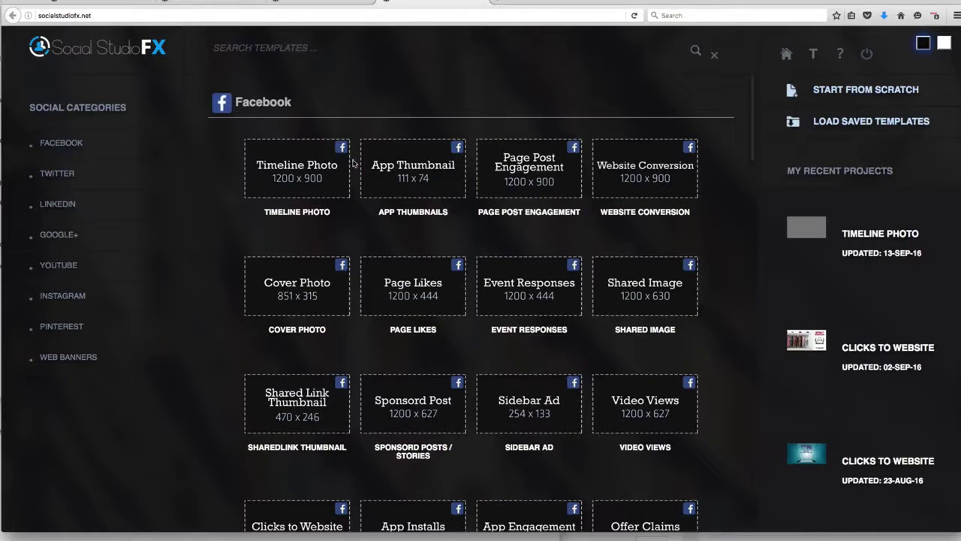
Start a Facebook Timeline Photo design and browse the Arts & Entertainment through Fiction theme categories
click(313, 164)
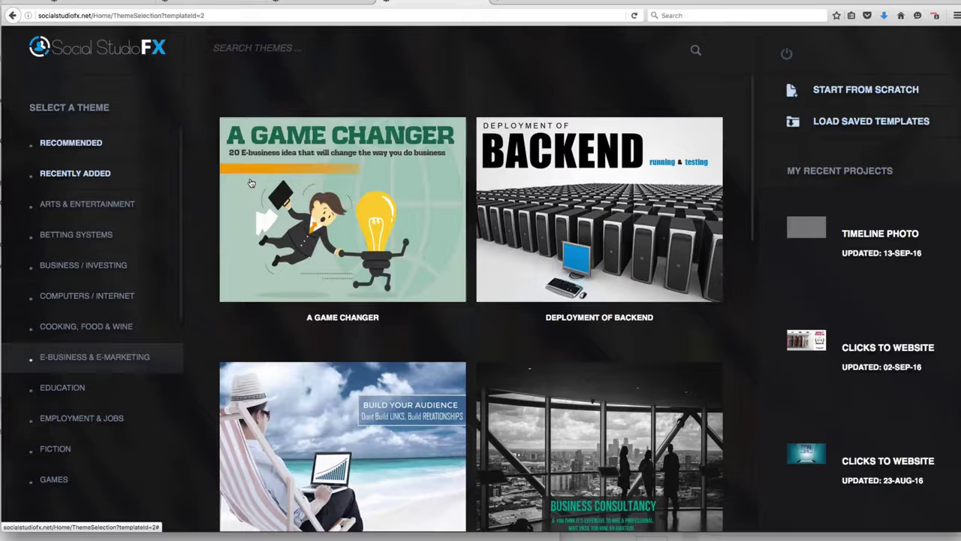
click(107, 204)
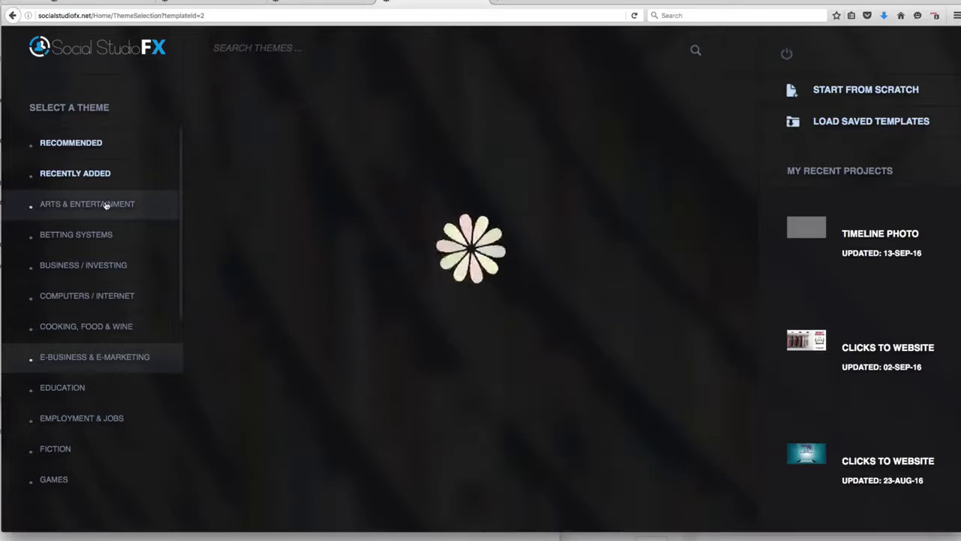
scroll(106, 218, down, 1)
click(105, 235)
scroll(106, 237, down, 1)
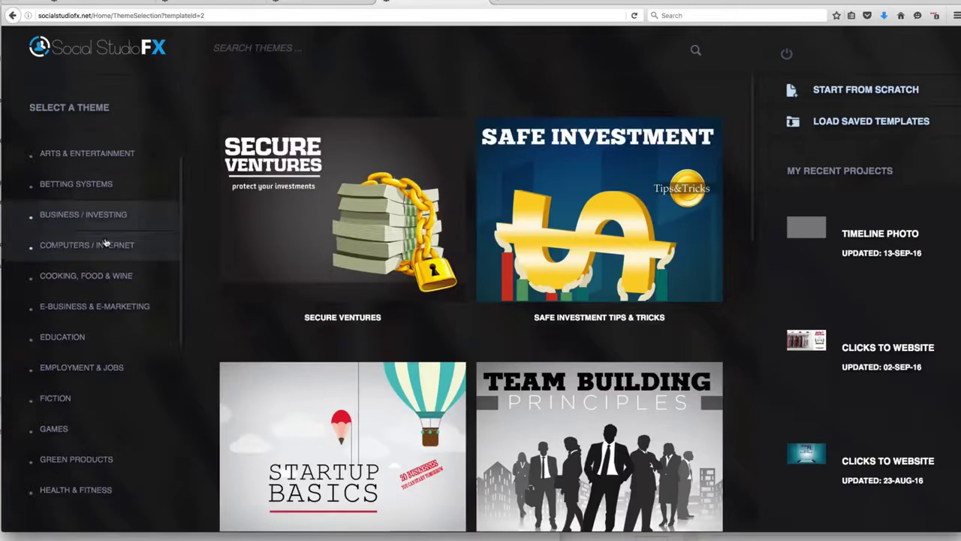
click(106, 239)
scroll(106, 244, down, 1)
click(107, 248)
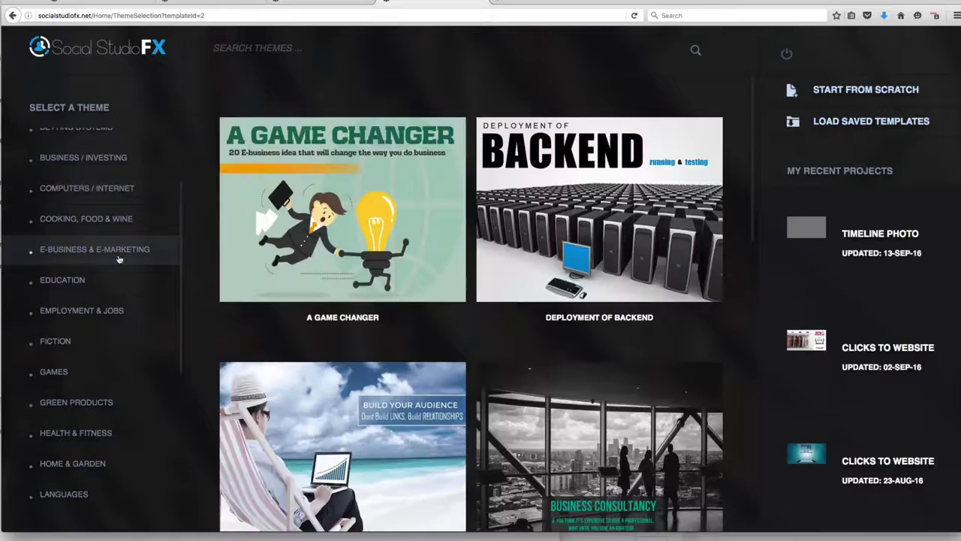
scroll(113, 255, down, 2)
click(116, 261)
scroll(116, 295, down, 1)
Browse the Green Products, Home & Garden, Parenting, Mobile, Politics and Software & Services themes
click(116, 299)
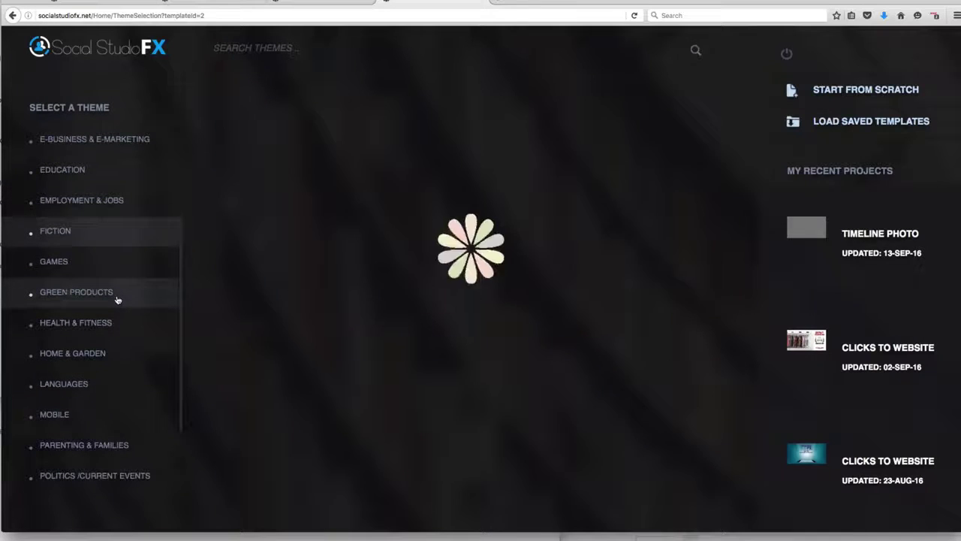
scroll(117, 300, down, 1)
click(120, 310)
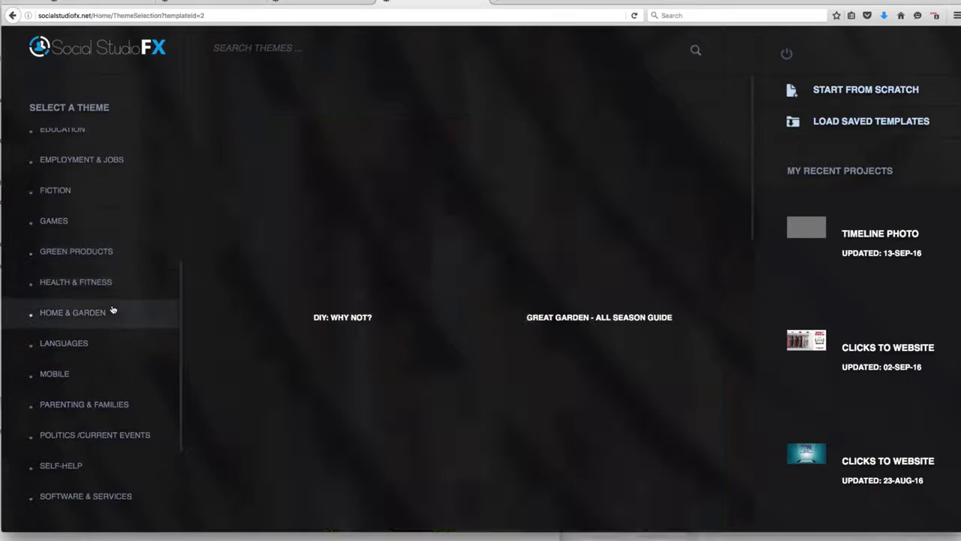
scroll(120, 311, down, 2)
click(120, 328)
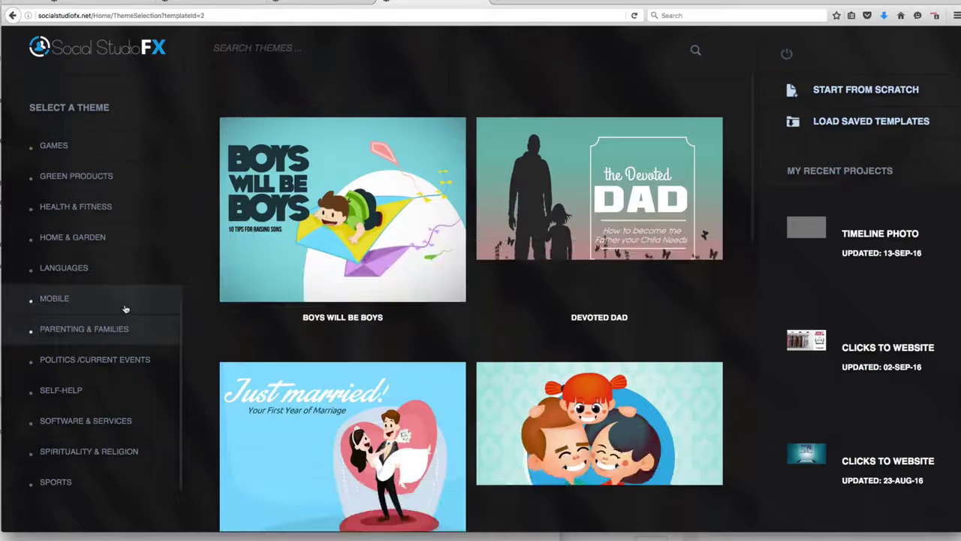
click(125, 304)
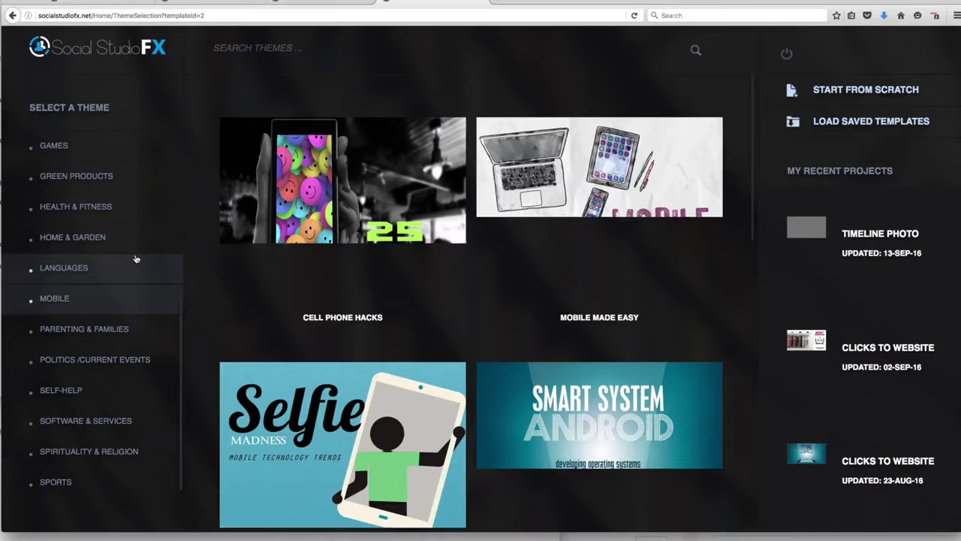
click(118, 336)
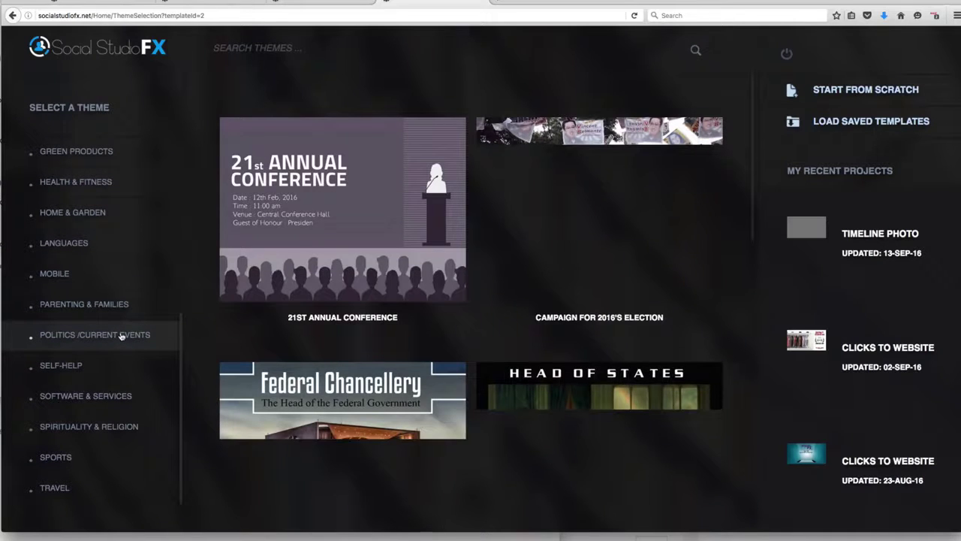
click(122, 396)
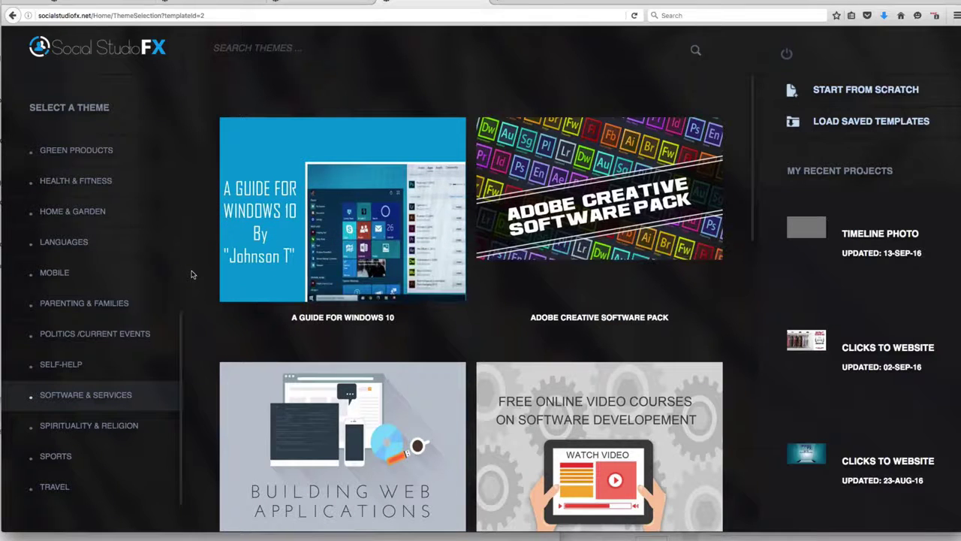
scroll(263, 328, down, 5)
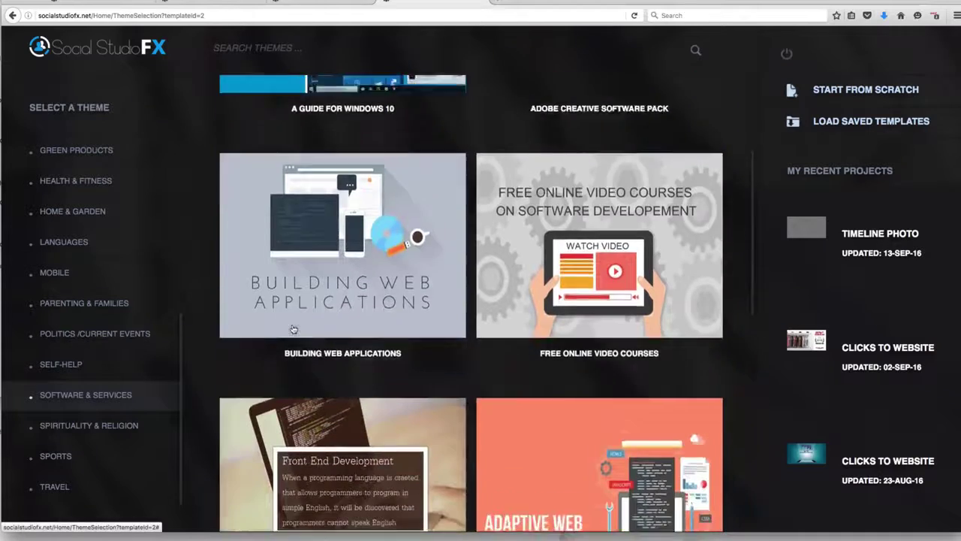
scroll(255, 328, down, 3)
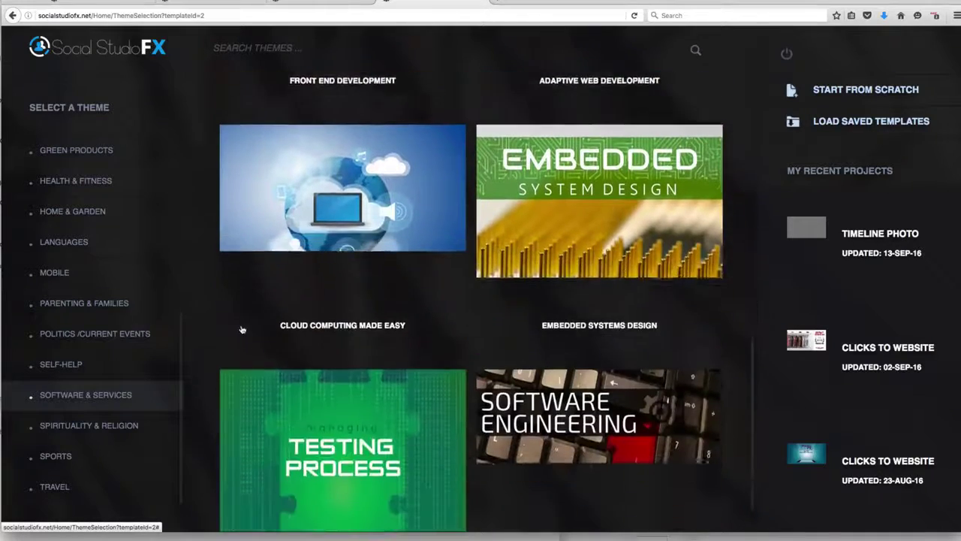
scroll(125, 272, up, 5)
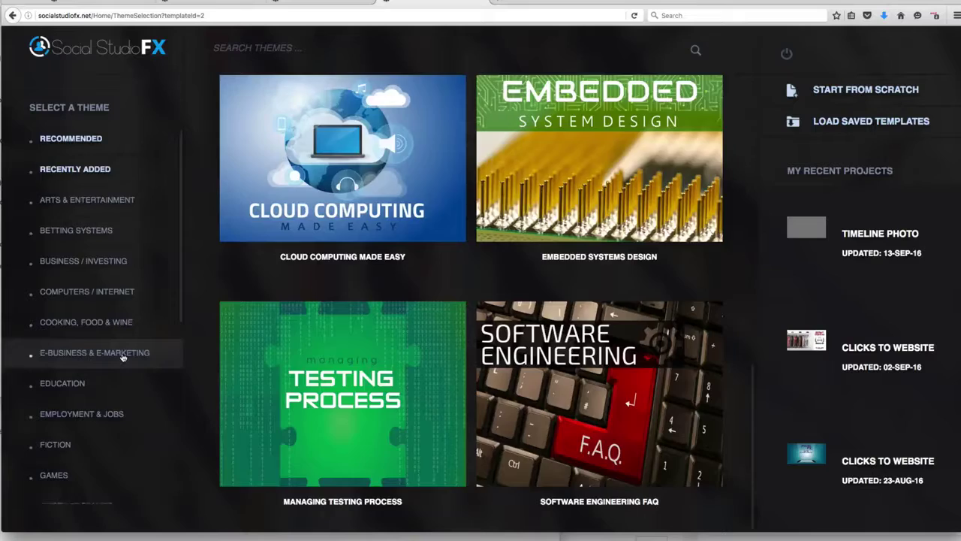
Open the Marketology theme from E-Business & E-Marketing and zoom the canvas out
click(132, 357)
scroll(463, 283, down, 6)
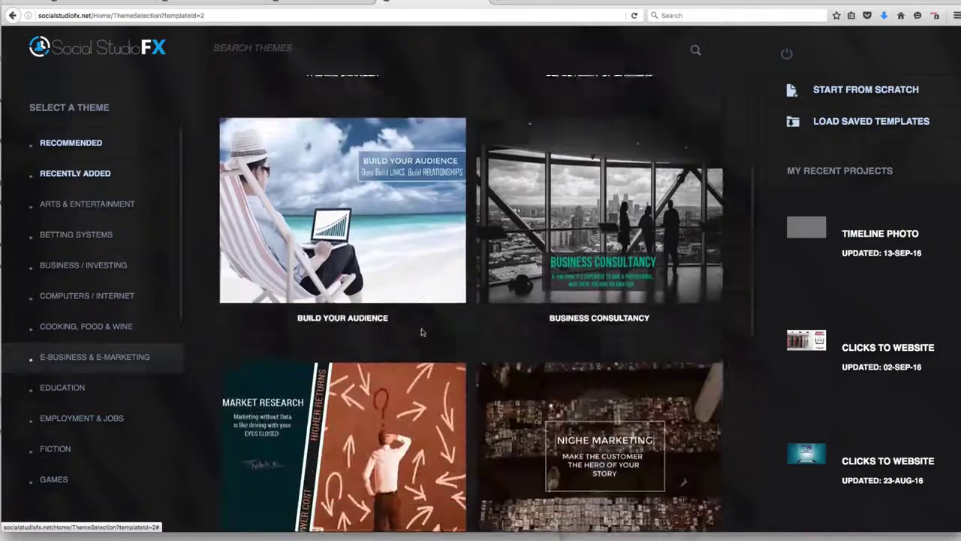
scroll(434, 306, down, 3)
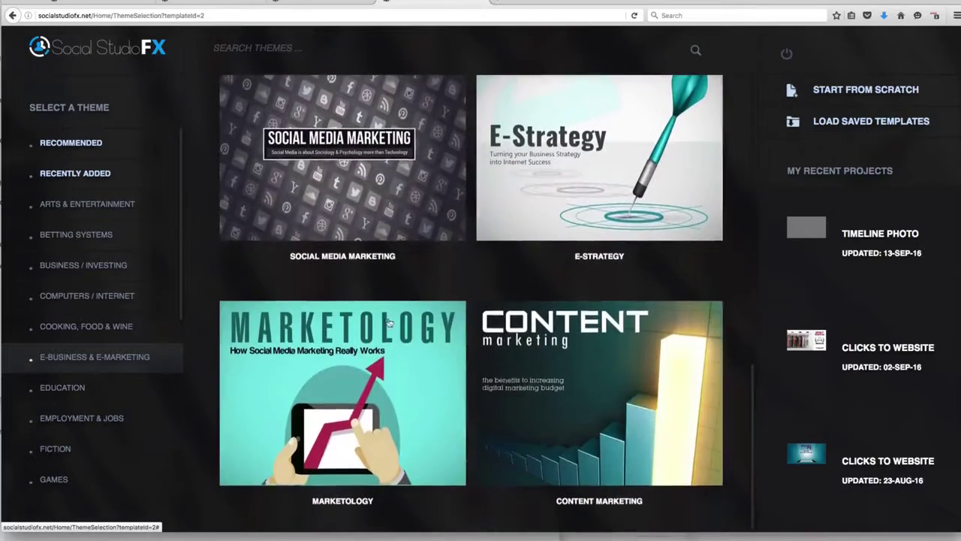
click(342, 376)
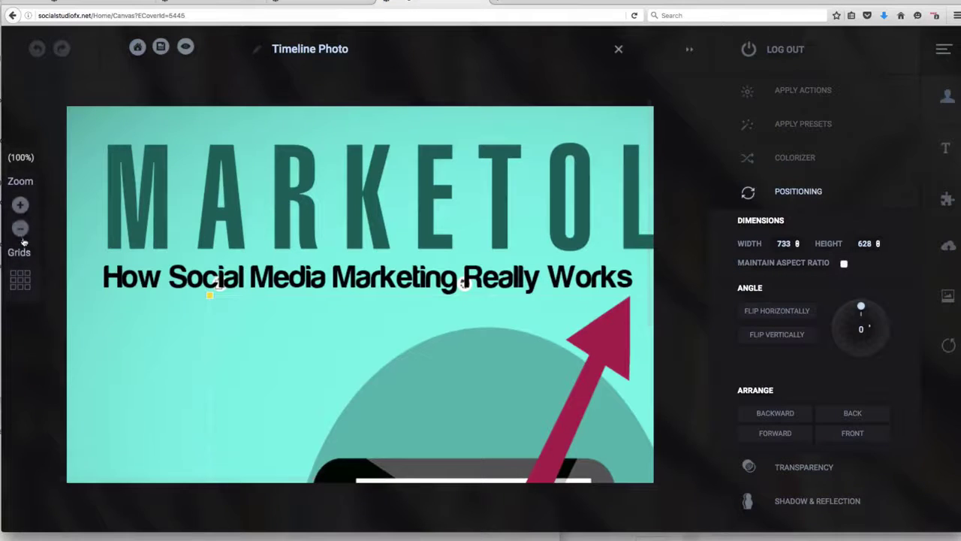
click(20, 229)
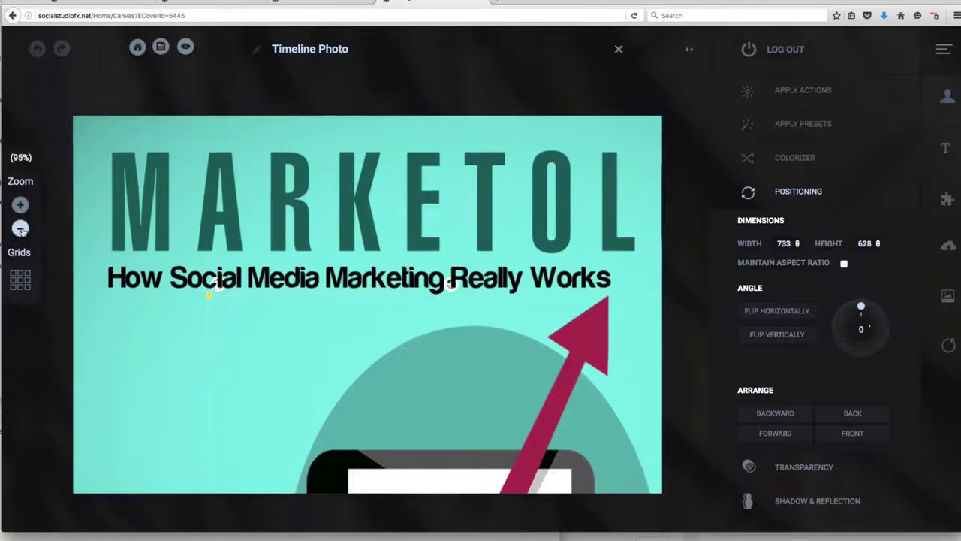
click(20, 229)
click(20, 229)
Keep zooming the canvas down to 55% and scroll to check the full timeline photo
click(20, 229)
click(20, 229)
click(20, 229)
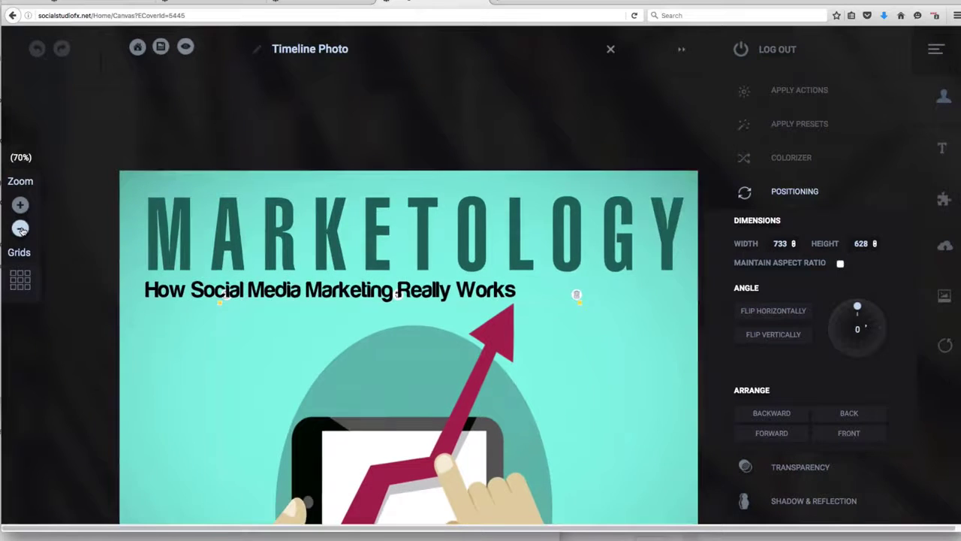
click(21, 229)
click(20, 229)
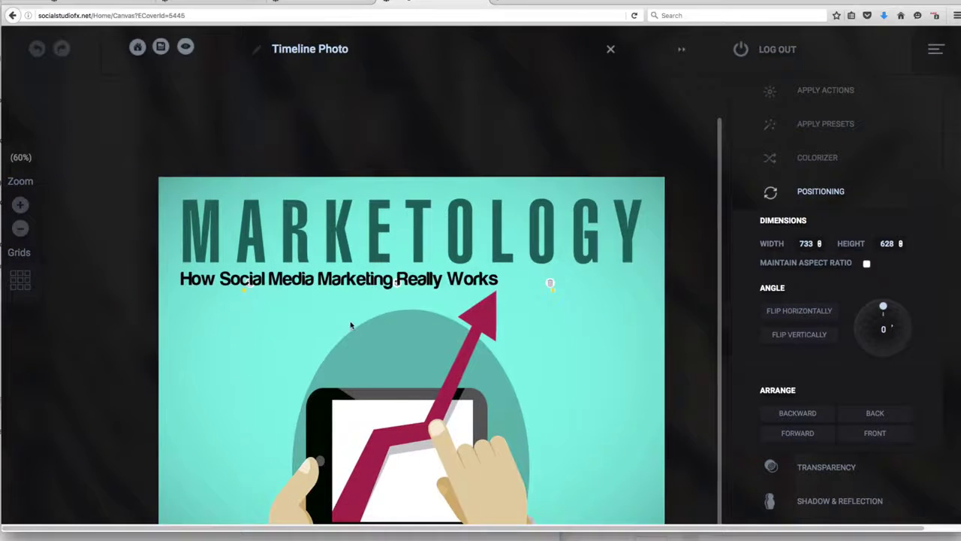
click(21, 230)
scroll(242, 317, down, 1)
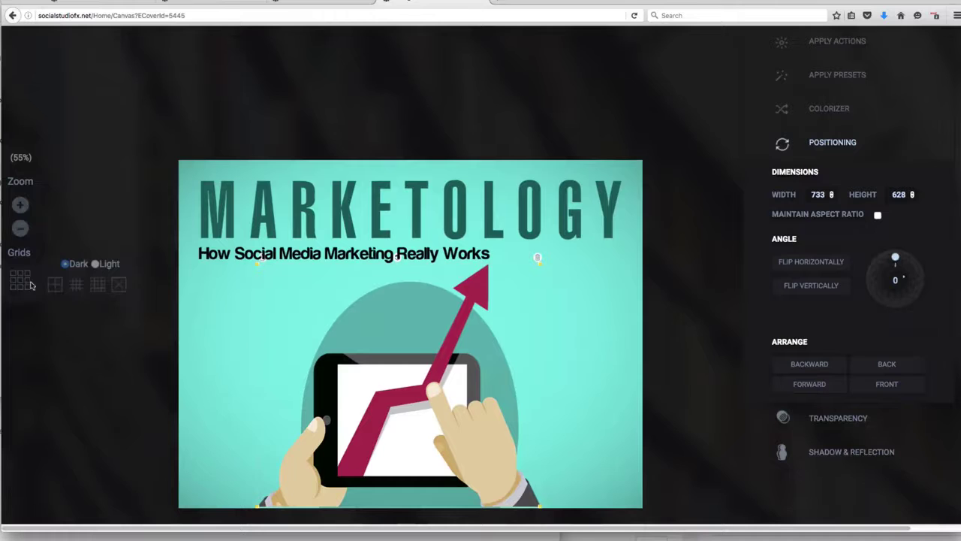
scroll(745, 244, up, 1)
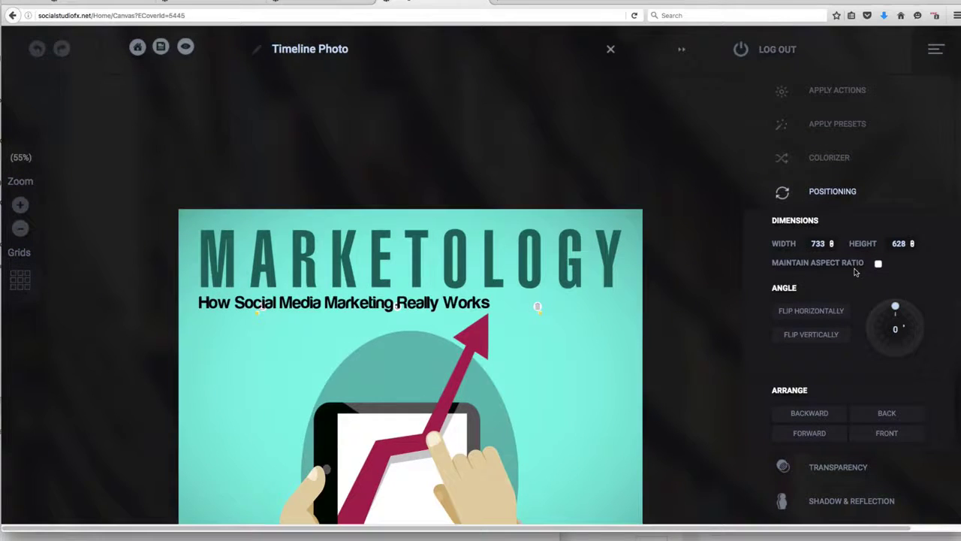
scroll(623, 278, down, 1)
Replace the MARKETOLOGY headline with the custom name-based 'S DEMO' title and re-centre the subtitle beneath it
click(502, 255)
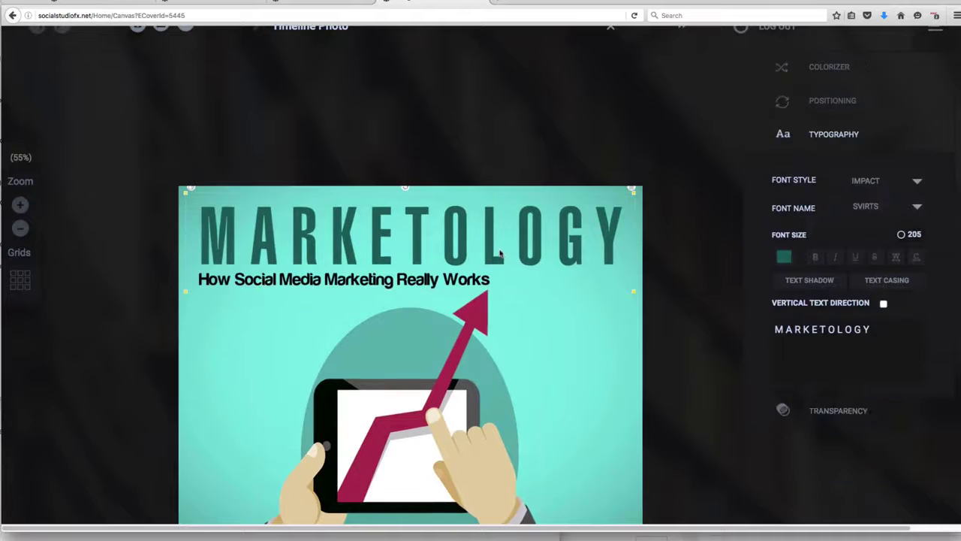
double_click(820, 340)
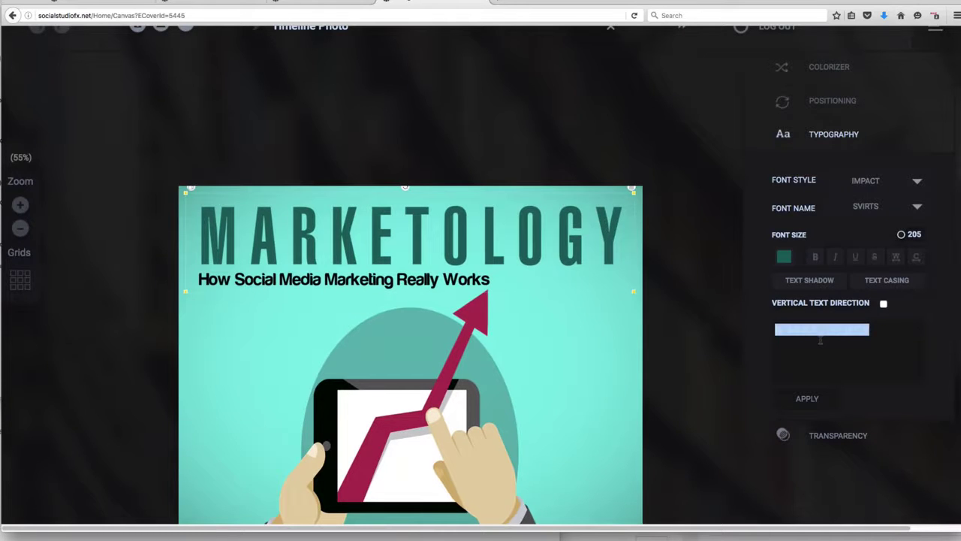
text(J I M M Y'S DEMO)
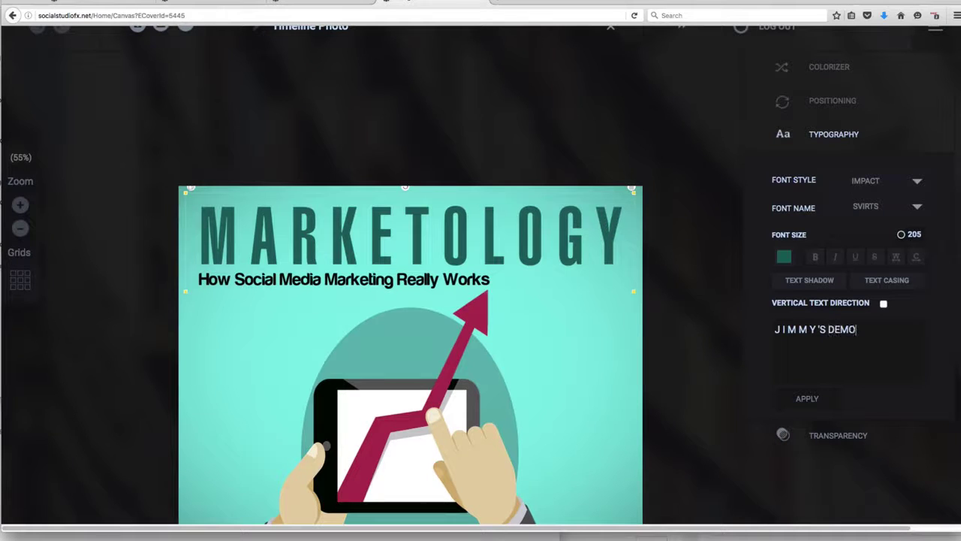
click(801, 404)
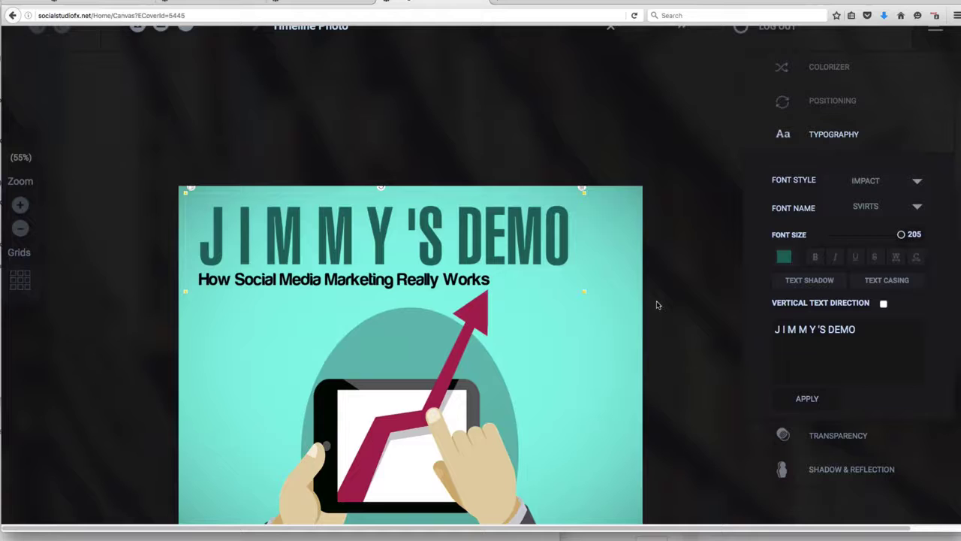
drag(409, 280, 486, 318)
click(486, 319)
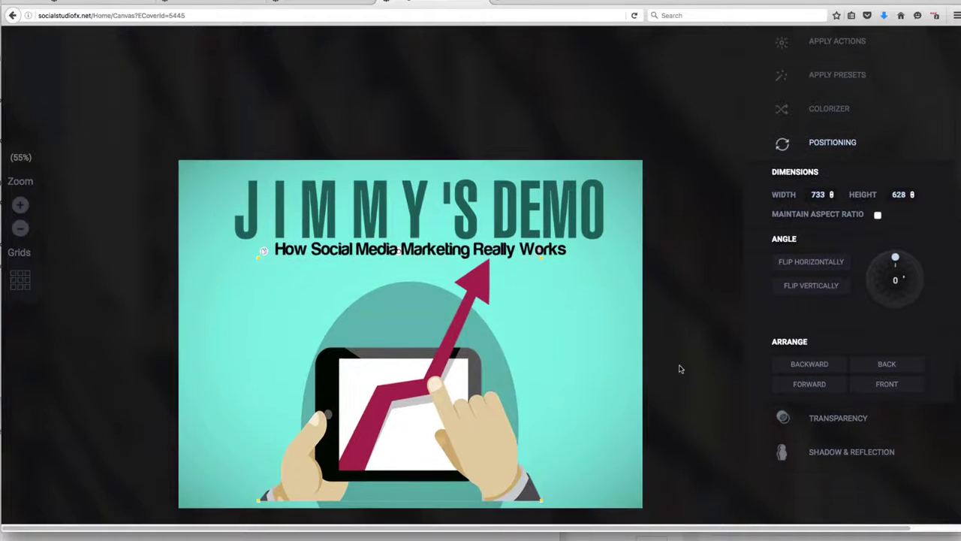
Show the tablet illustration's Transparency settings, leaving its opacity at 100
click(839, 443)
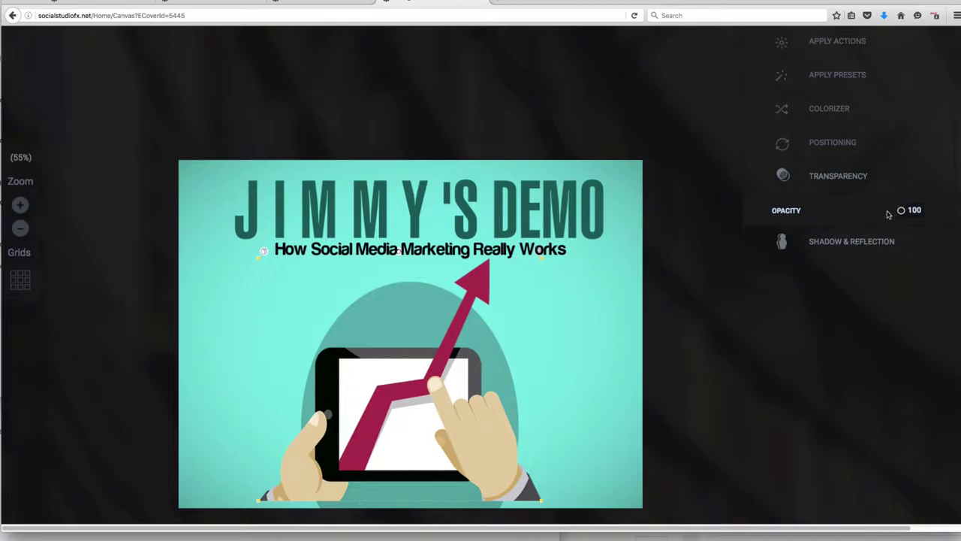
scroll(934, 220, up, 2)
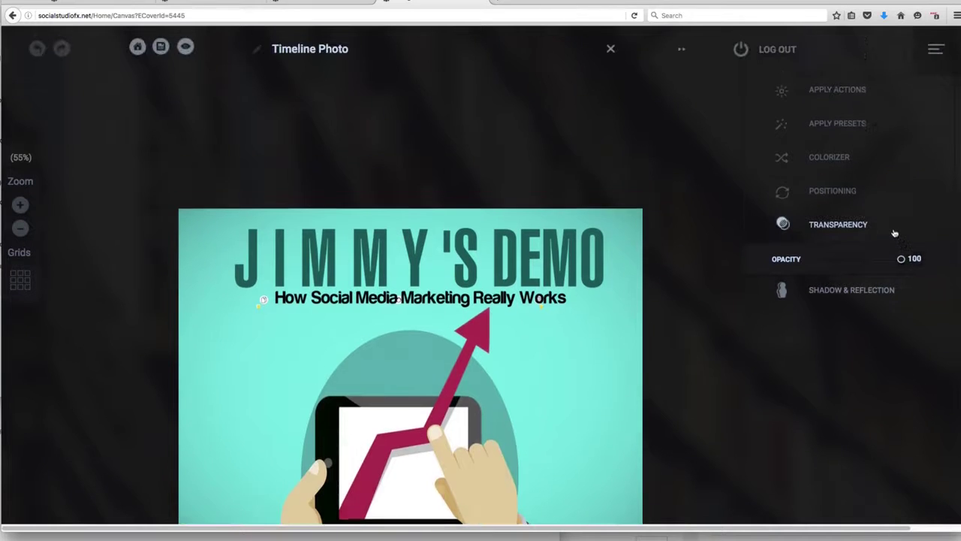
scroll(931, 226, right, 2)
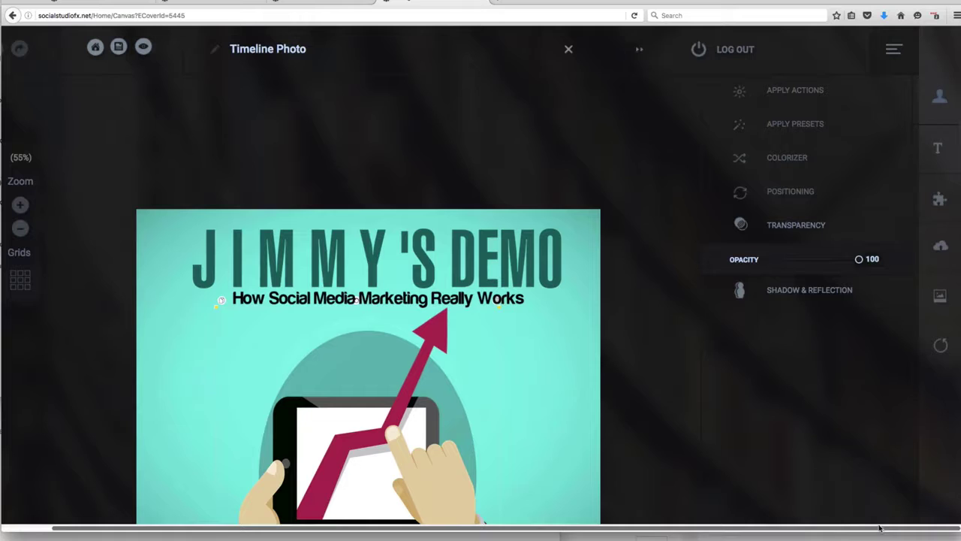
Insert the DOWN45 arrow from the ARROWS clipart category onto the photo
click(940, 201)
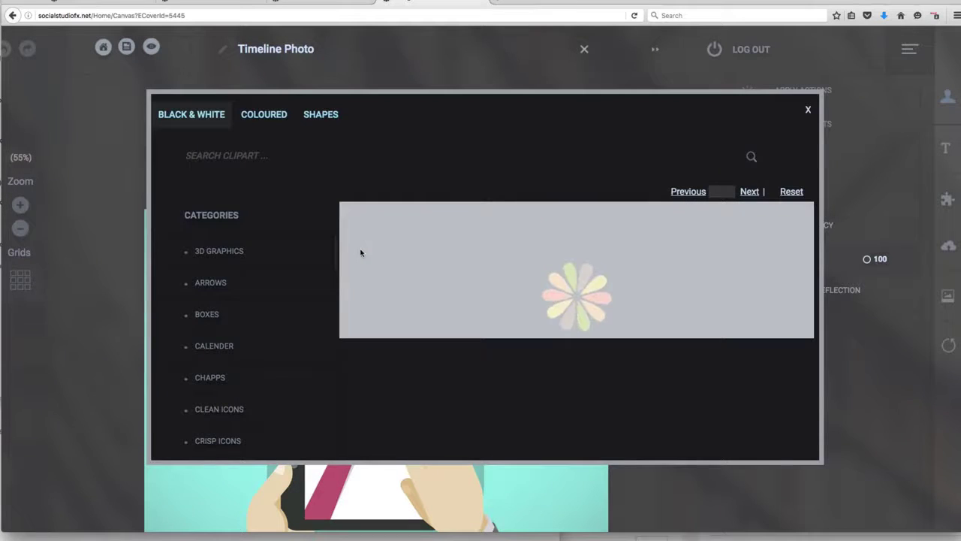
click(285, 311)
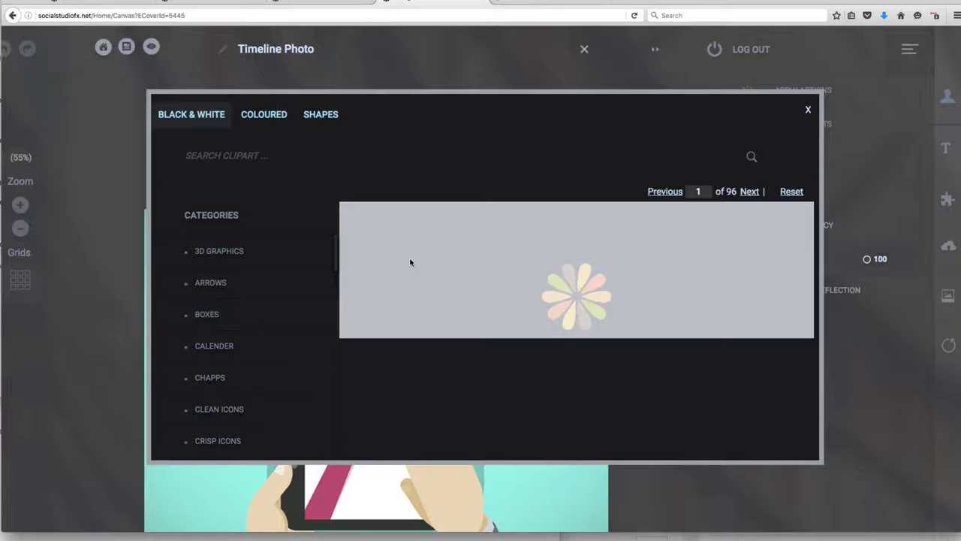
click(255, 282)
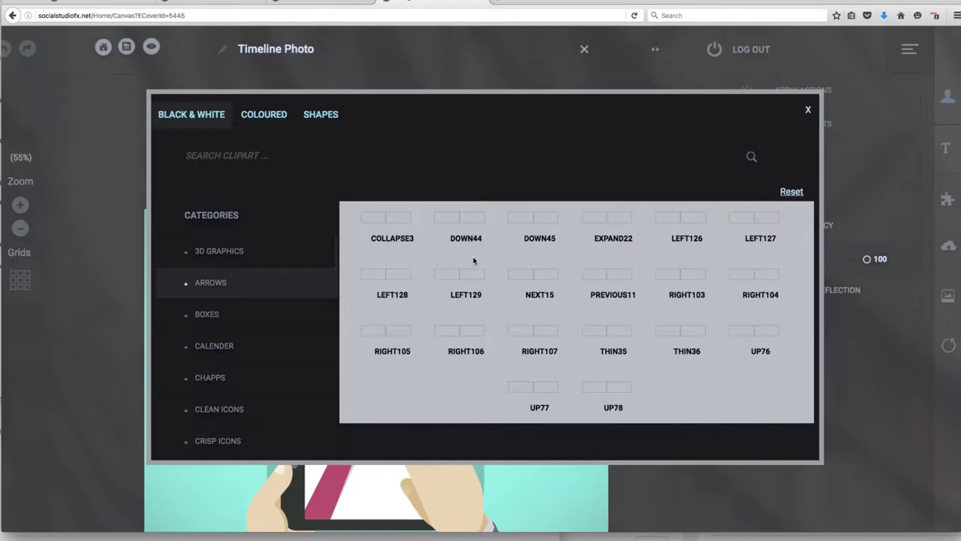
click(530, 249)
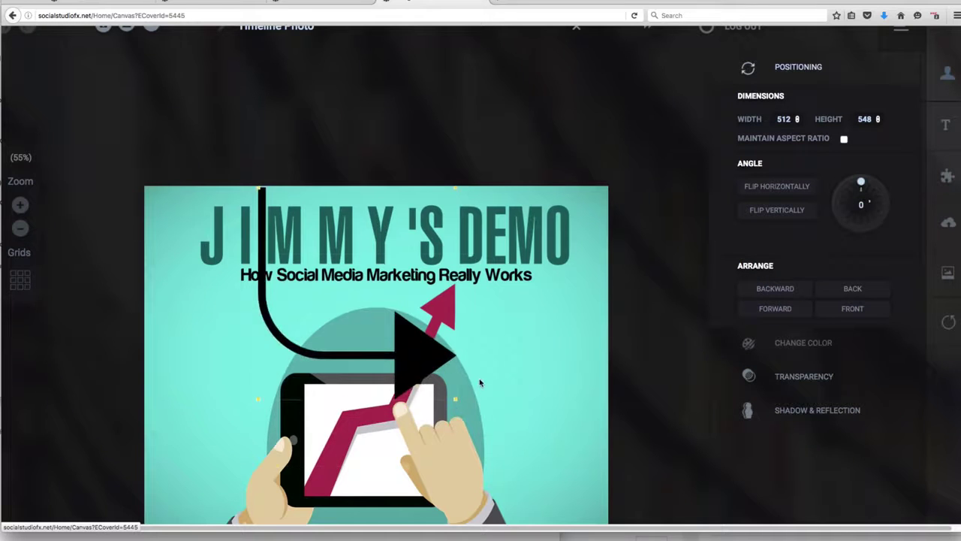
Move the arrow to the photo's left toward the tablet at 263 × 430, tilted 2°
drag(420, 361, 341, 435)
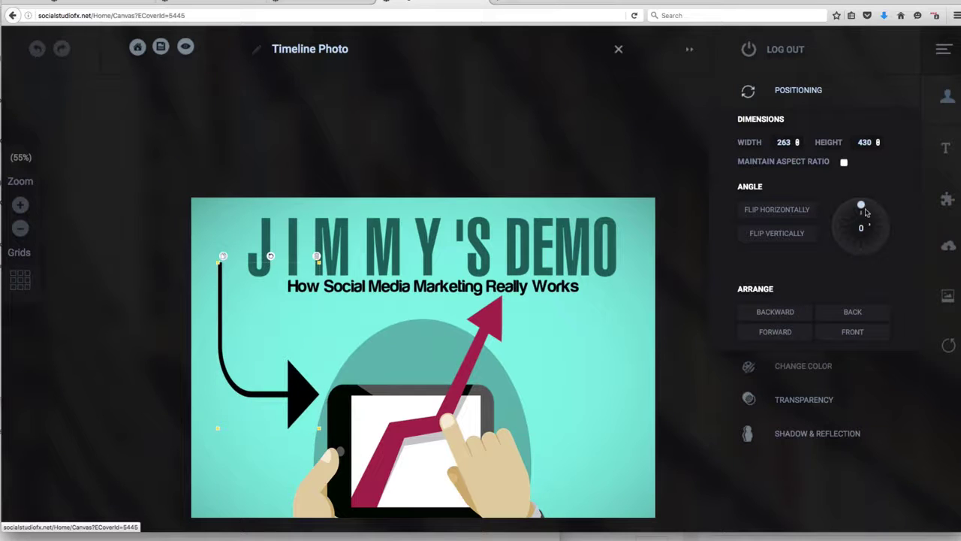
mouse_move(865, 212)
mouse_down()
mouse_move(883, 241)
mouse_move(864, 253)
mouse_move(842, 239)
mouse_move(862, 205)
mouse_up()
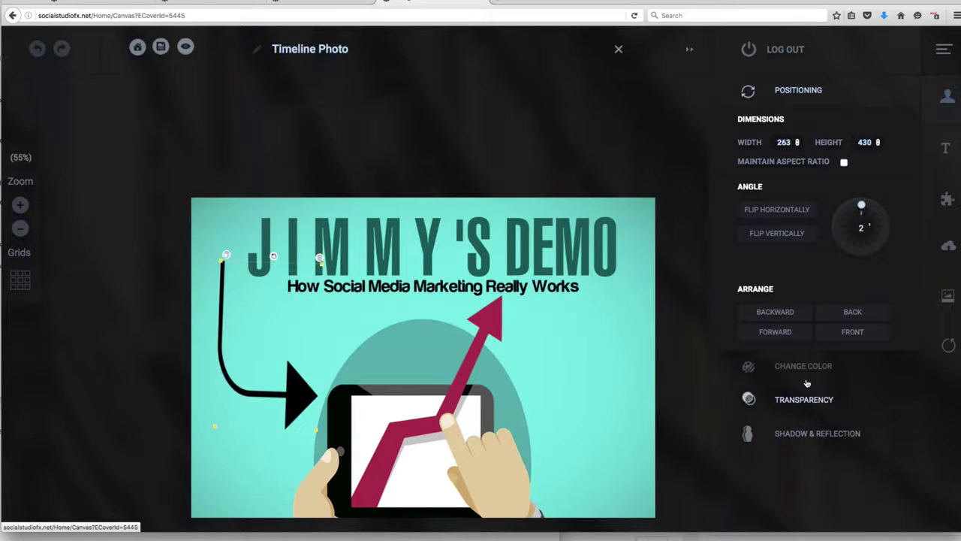
click(803, 370)
Colour the arrow light blue #6FA8DC, set its opacity to 53, and drag it over the tablet
click(811, 214)
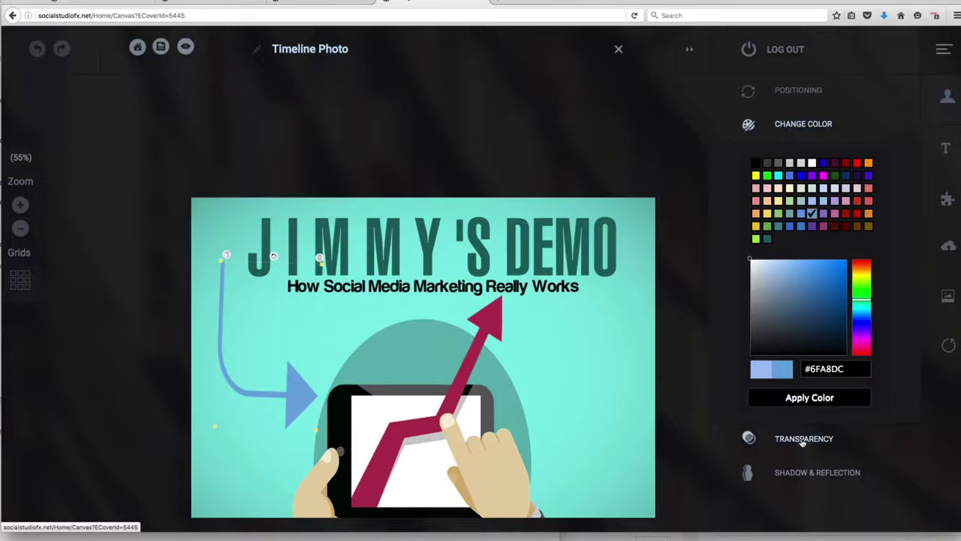
click(801, 443)
drag(864, 194, 822, 199)
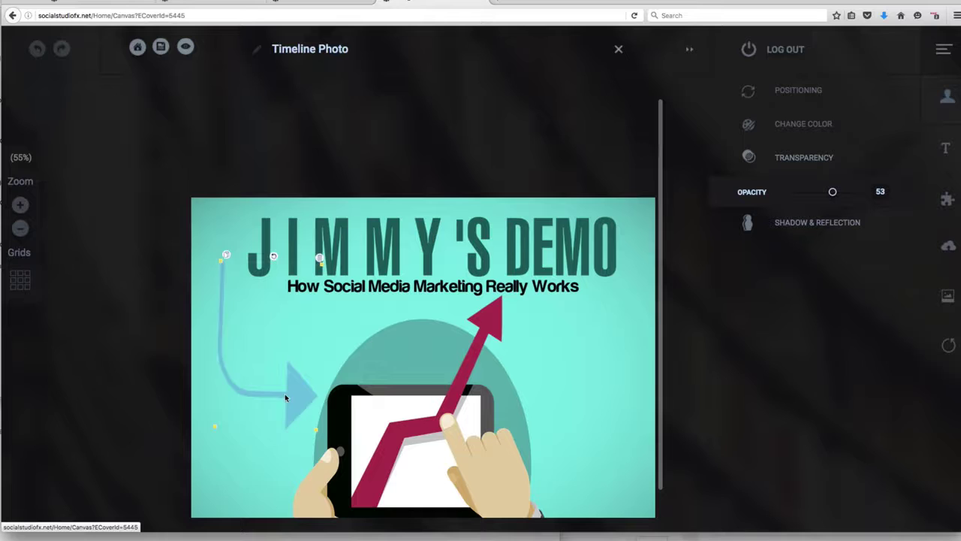
drag(284, 394, 363, 467)
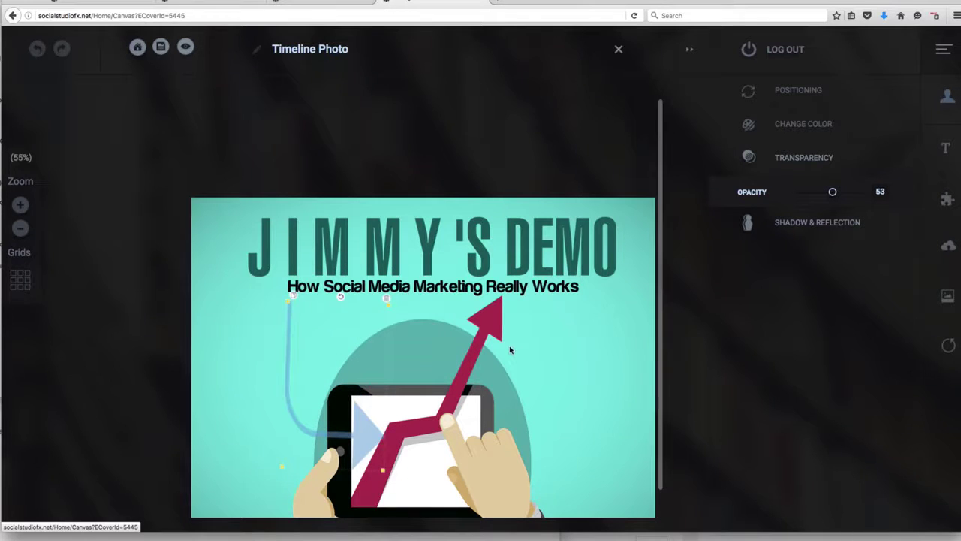
scroll(510, 350, down, 1)
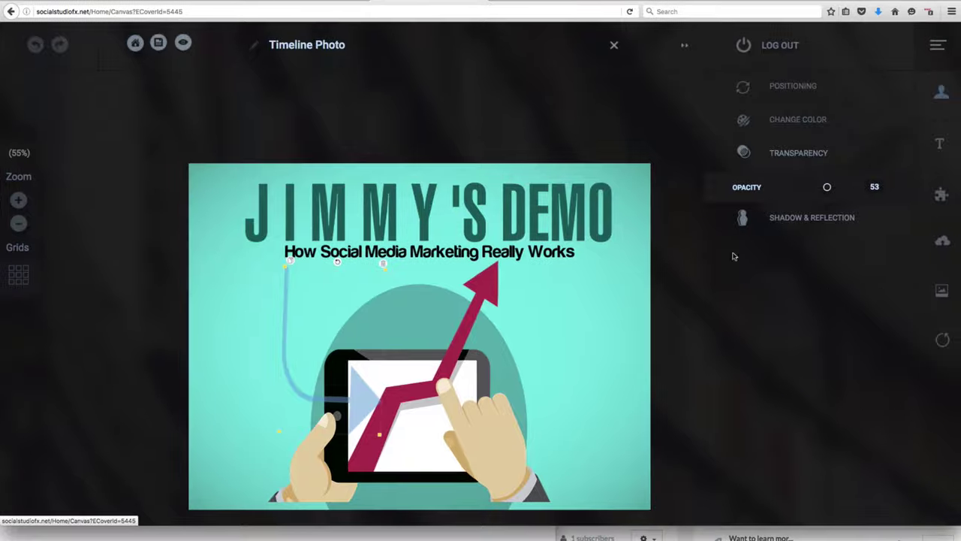
Open the full-size export preview offering JPG, PNG, PDF and TIFF, and scroll through it
click(184, 44)
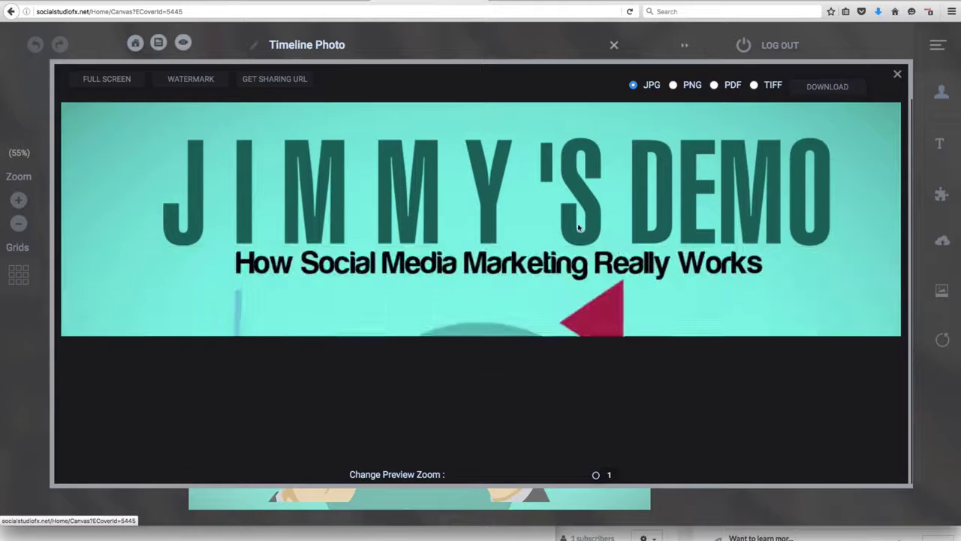
scroll(629, 260, down, 4)
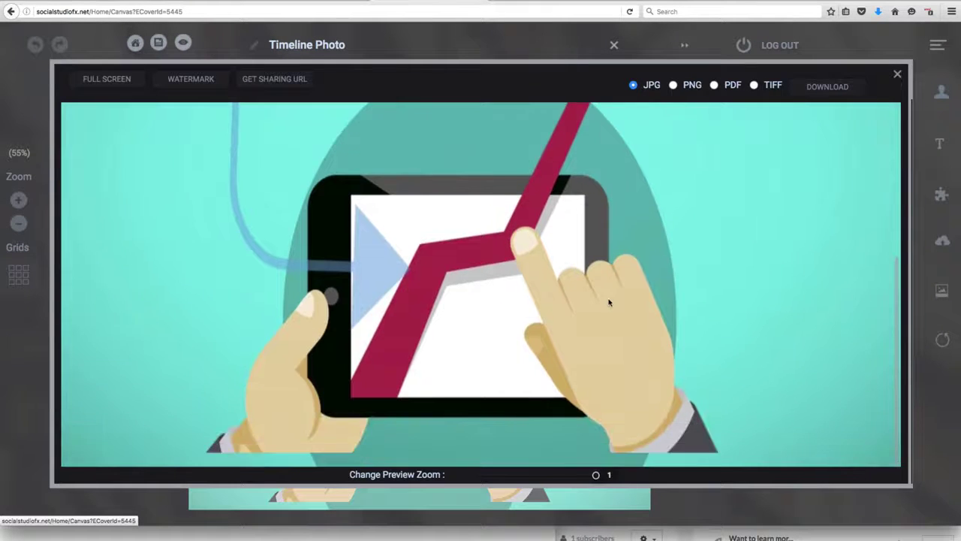
scroll(611, 303, up, 5)
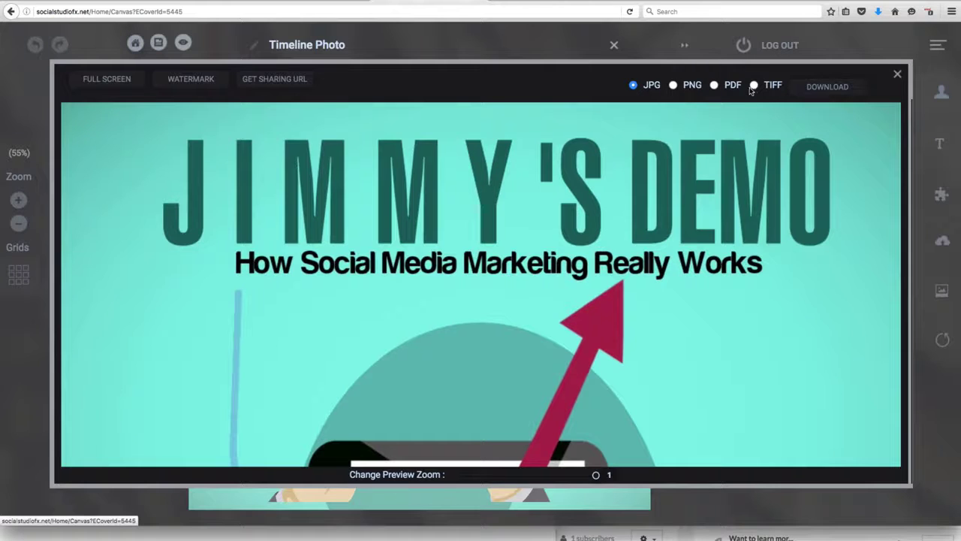